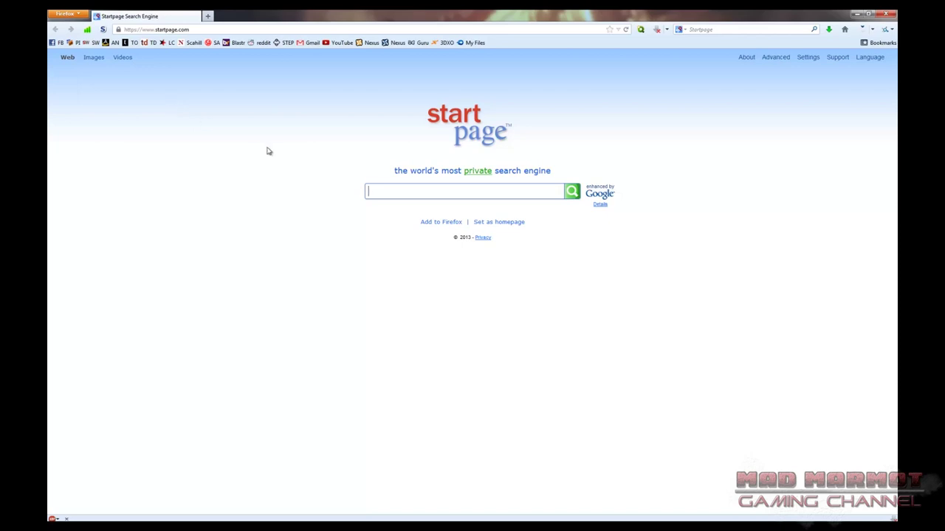
Step: Search Startpage for 'Radeon Pro' and open the official radeonpro.info result
type("Radeon Pro")
key("Return")
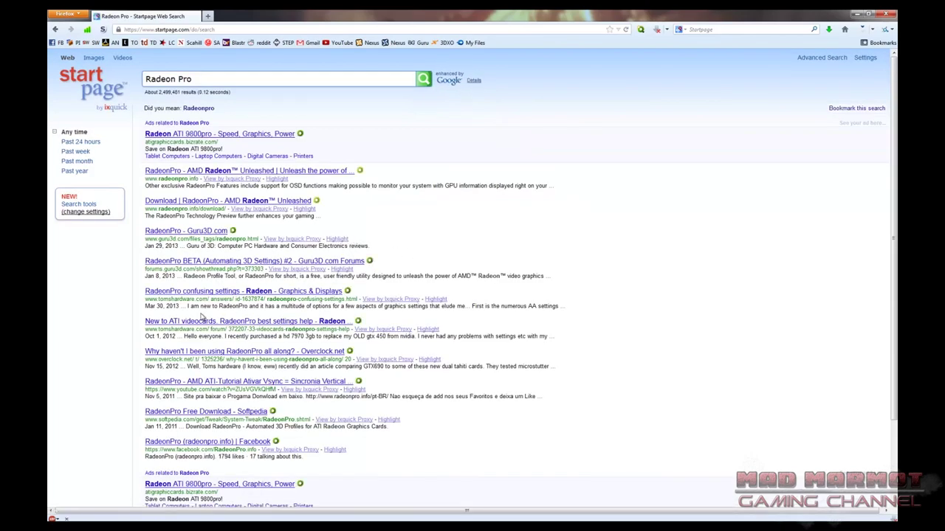
left_click(193, 174)
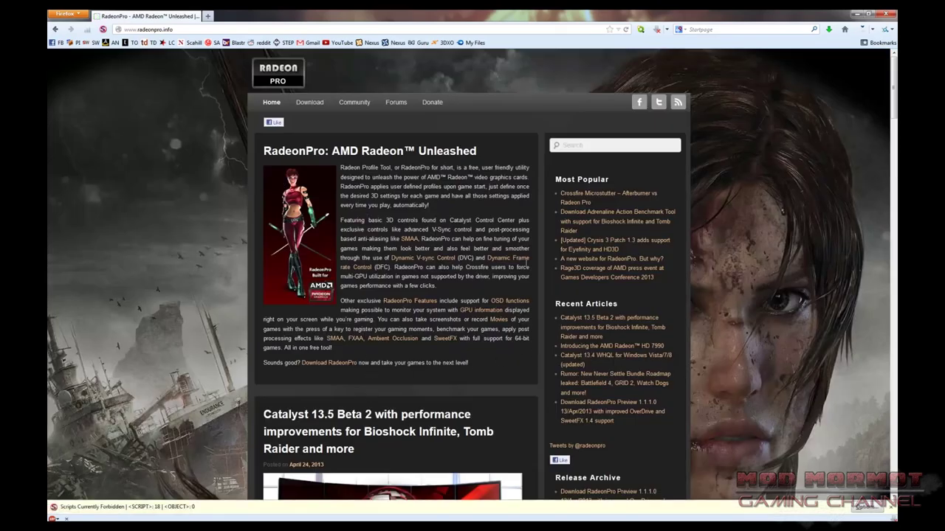
Step: Temporarily allow the radeonpro.info page's scripts through NoScript Options
left_click(182, 29)
left_click(172, 30)
left_click_drag(179, 30, 122, 29)
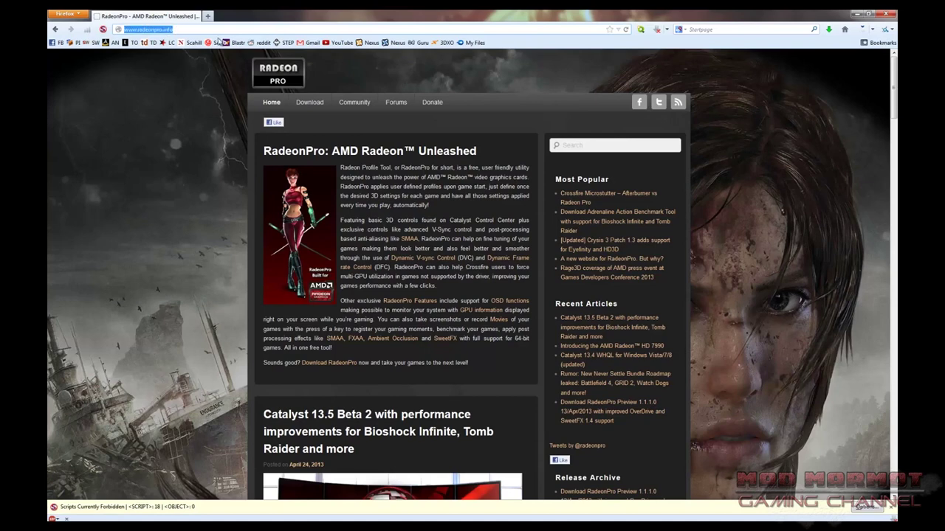
left_click(867, 507)
left_click(824, 419)
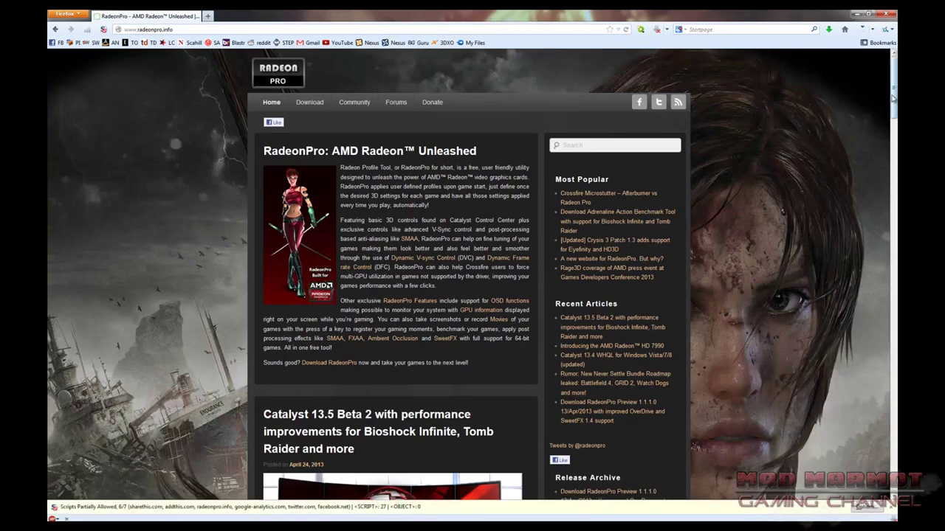
left_click_drag(894, 107, 835, 86)
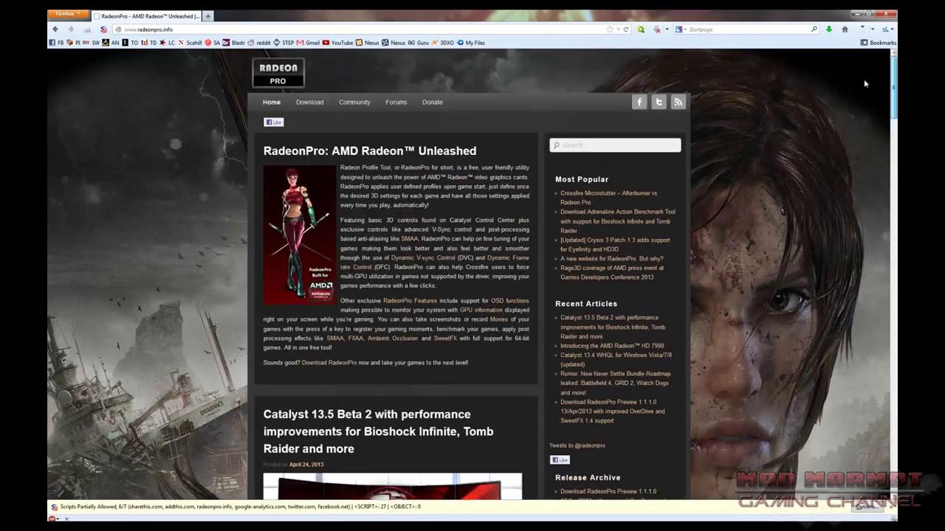
Step: Download the RadeonPro installer from the site's Download page
left_click(319, 107)
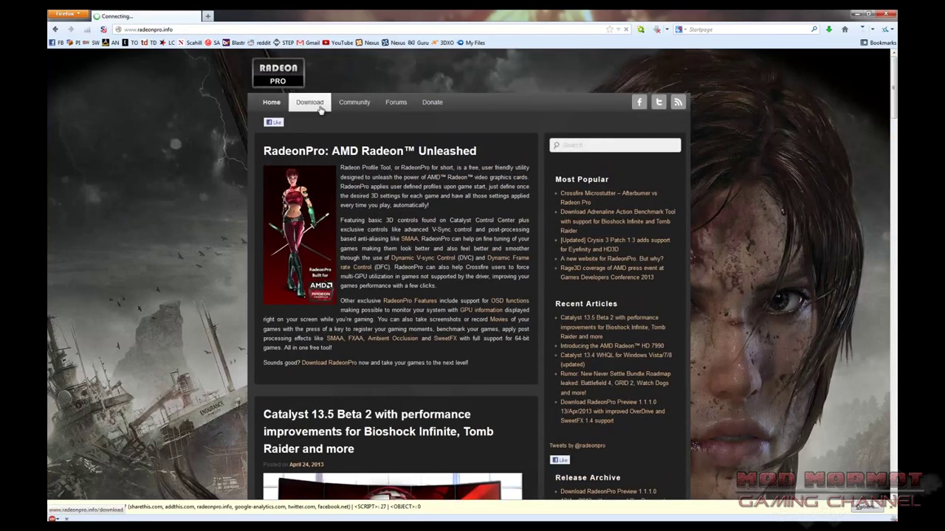
left_click(487, 414)
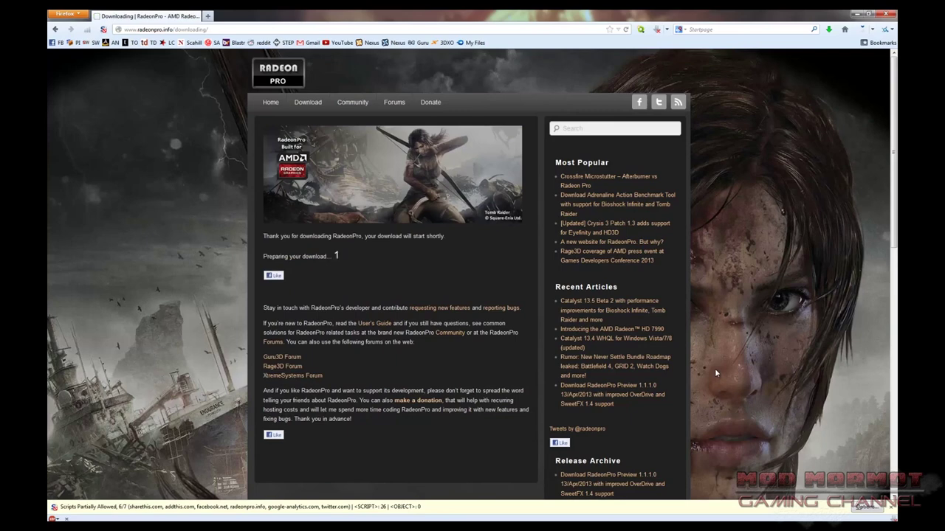
left_click(274, 312)
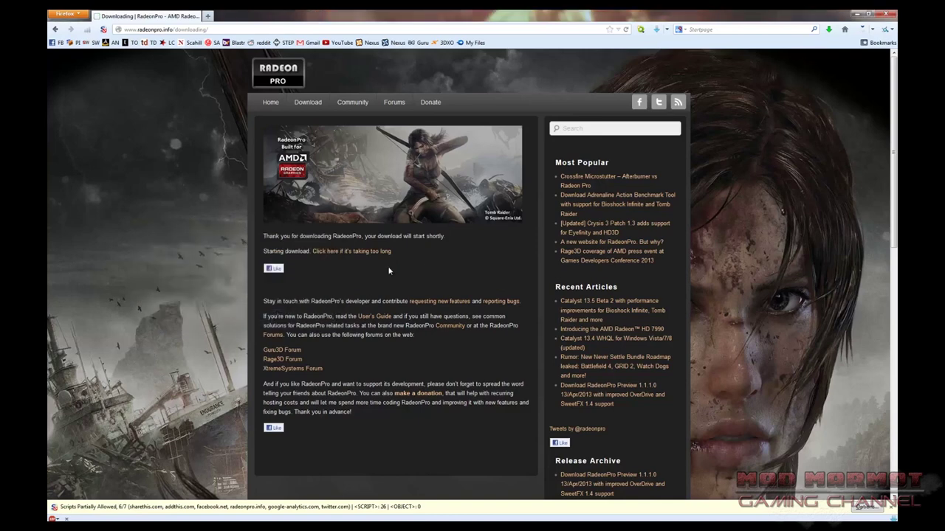
Step: Run the RadeonPro installer, accept the licence and install with default settings
left_click(828, 30)
left_click(745, 55)
left_click(498, 288)
left_click(509, 286)
left_click(383, 323)
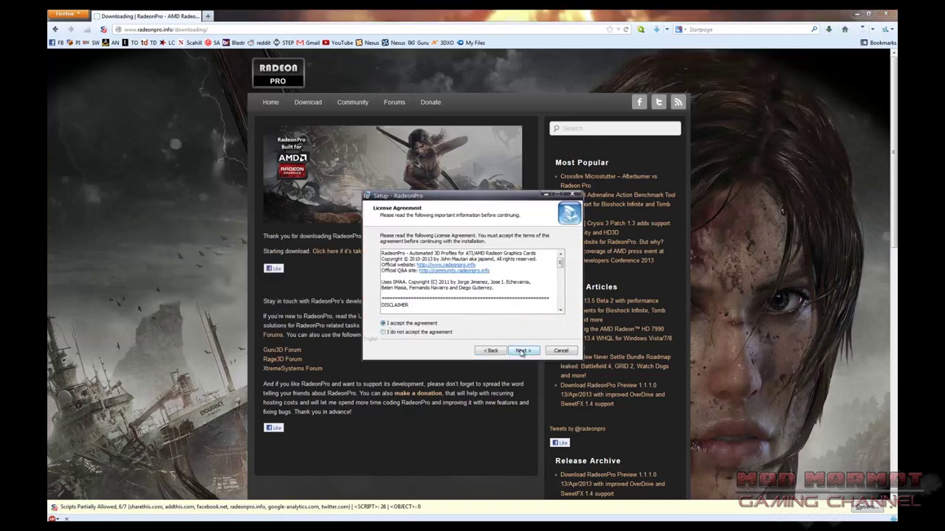
left_click(521, 351)
left_click(521, 351)
left_click(521, 350)
left_click(521, 351)
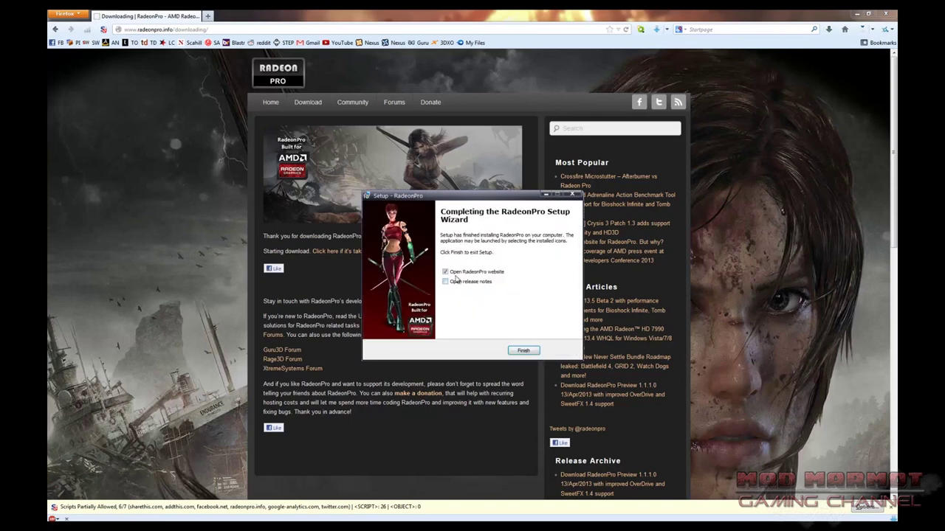
left_click(522, 353)
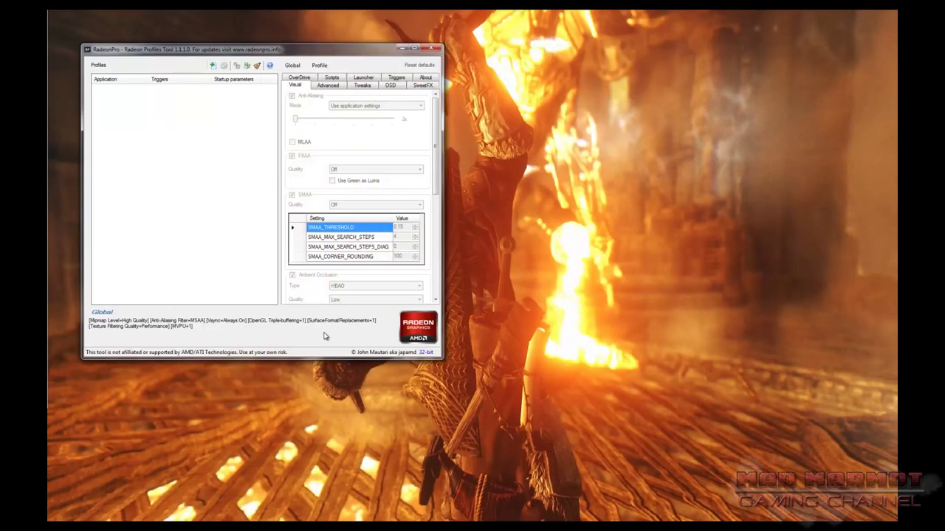
Step: Drag the Radeon Profiles Tool window to the centre of the screen
left_click_drag(292, 43, 428, 139)
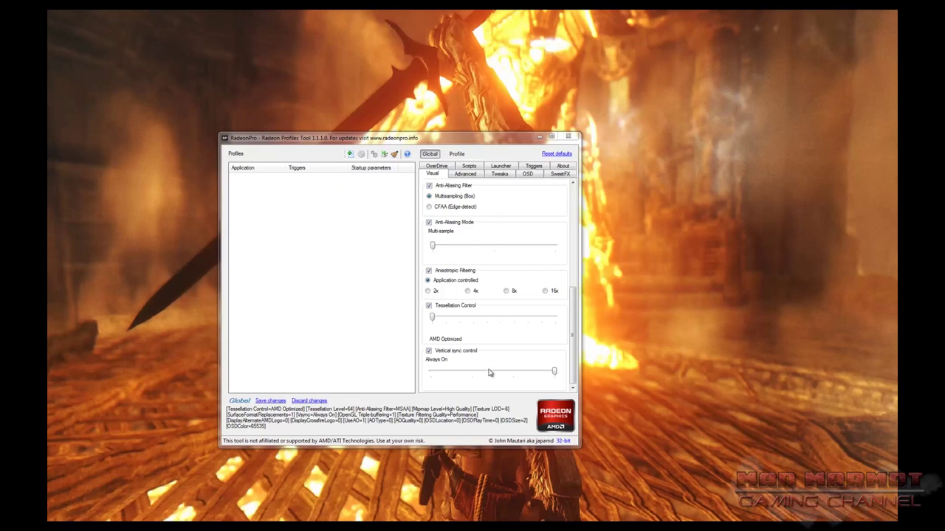
Step: View the Advanced, Tweaks, OSD, SweetFX, OverDrive, Scripts, Launcher, Triggers and About pages
left_click(465, 175)
left_click(499, 175)
left_click(525, 176)
left_click(558, 176)
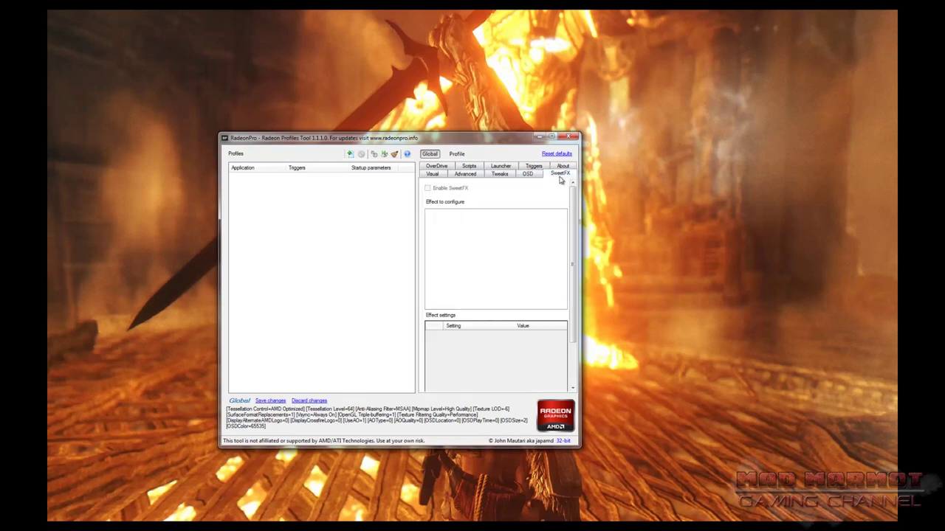
left_click(448, 166)
left_click(469, 175)
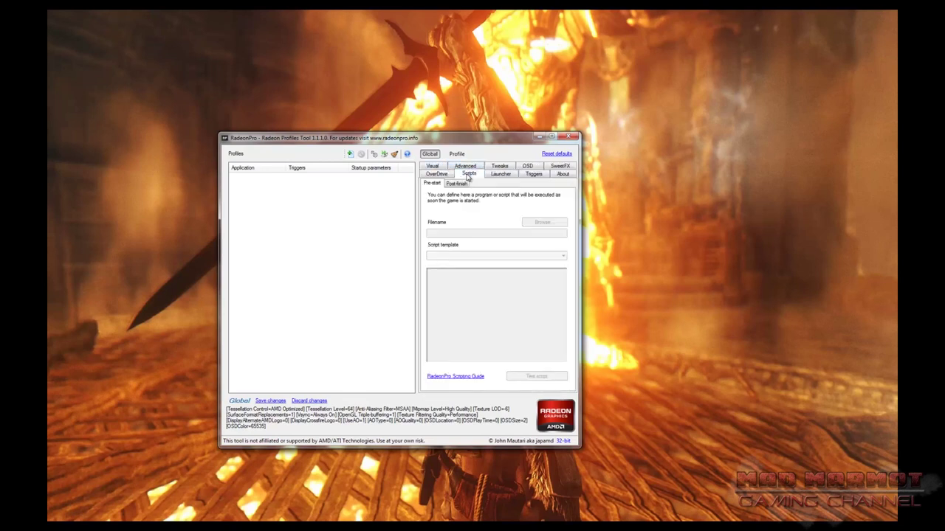
left_click(499, 174)
left_click(532, 177)
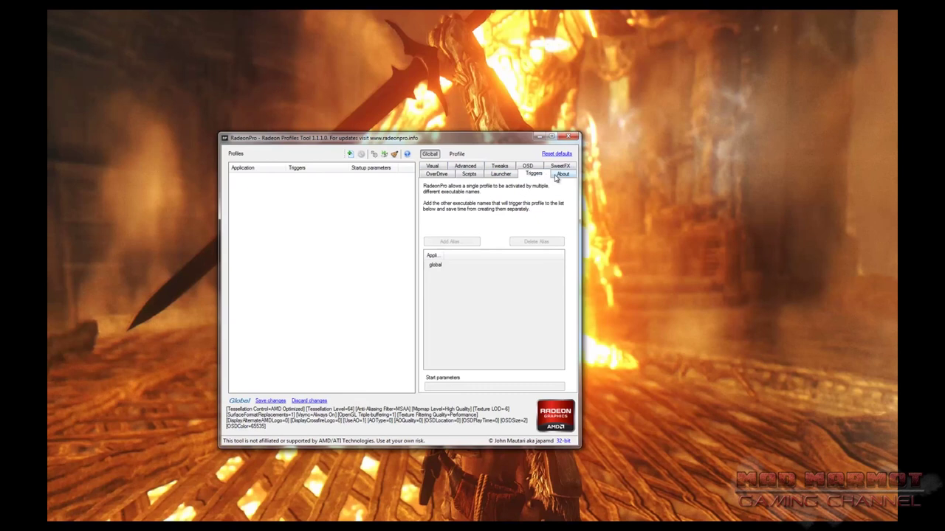
left_click(558, 177)
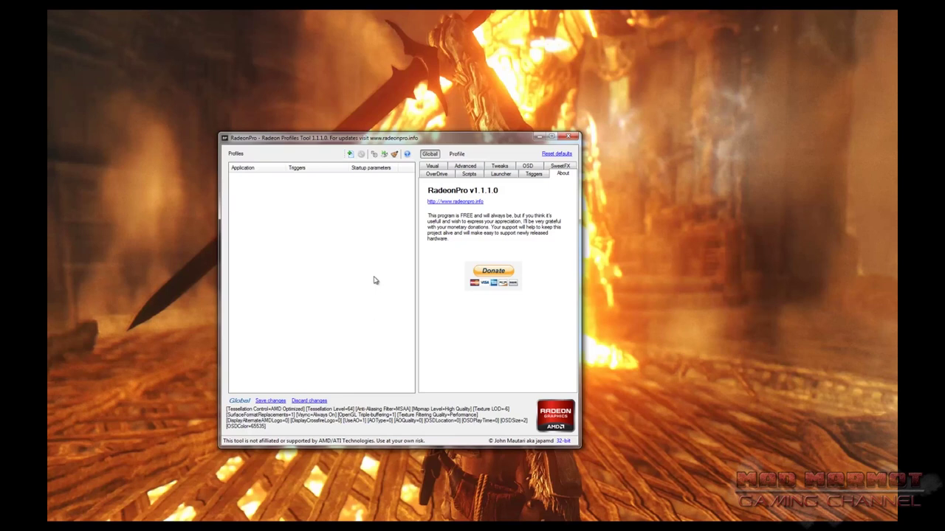
Step: Switch to the Global profile and display its Triggers alias list
left_click(429, 155)
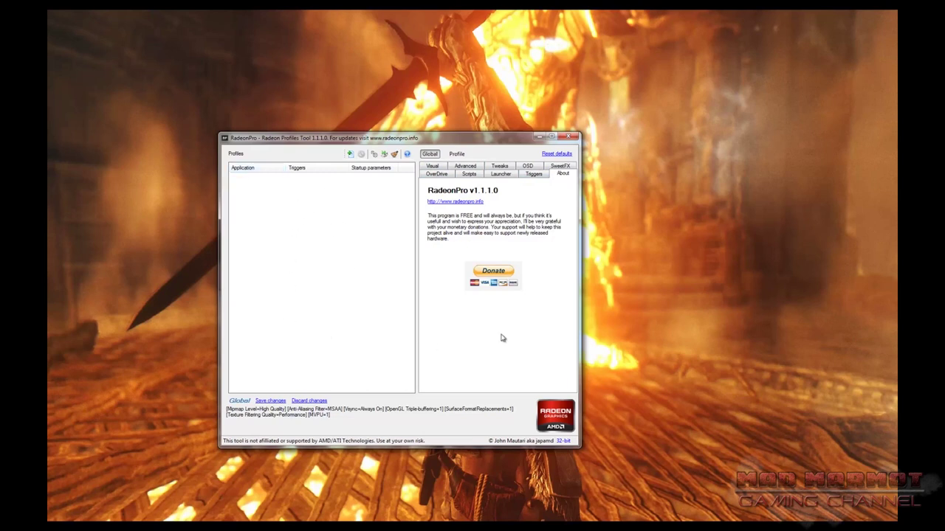
left_click(431, 155)
left_click(535, 175)
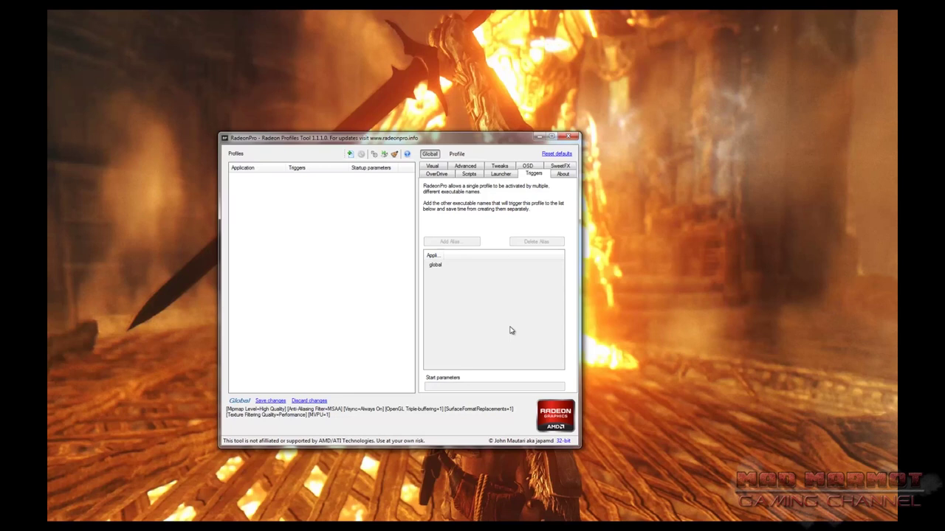
Step: Show the Launcher page and review the launcher types, keeping it at None
left_click(501, 175)
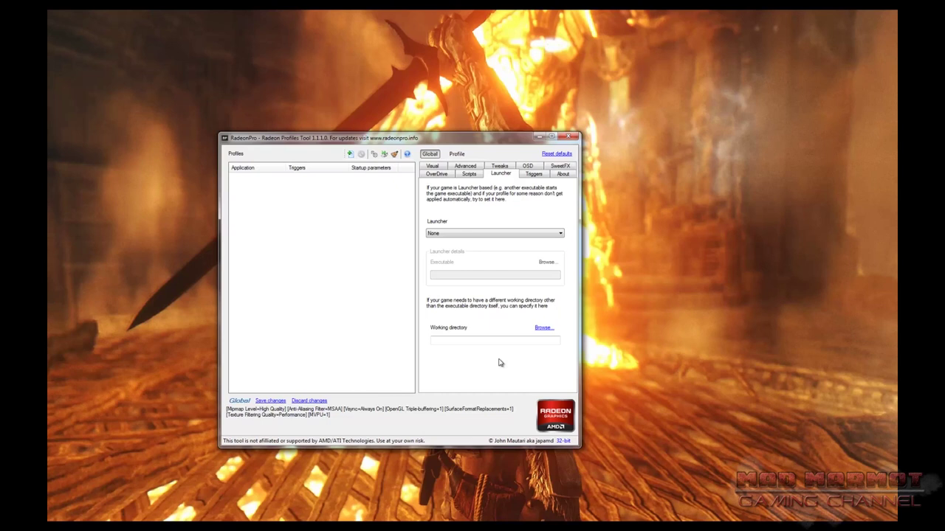
left_click(521, 236)
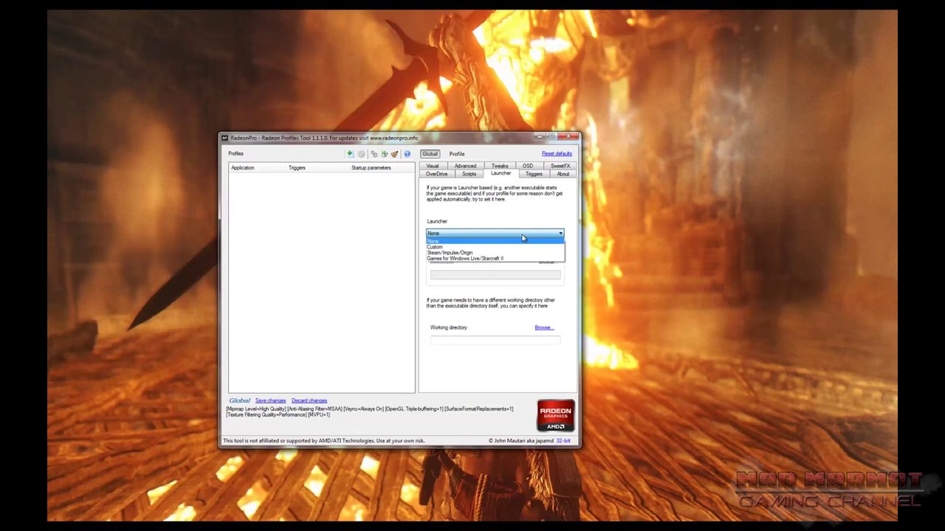
left_click(522, 236)
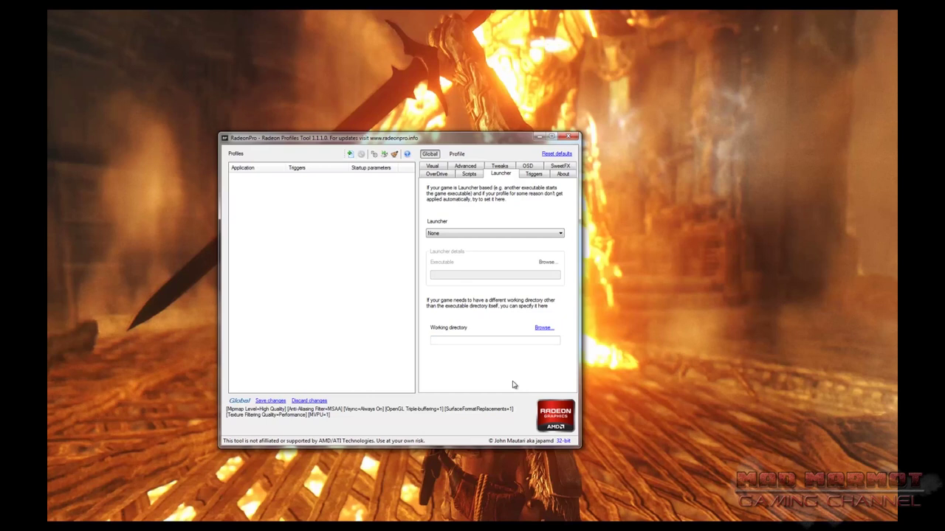
Step: Open Scripts and switch between the Pre-start and Post-finish tabs, finishing on Pre-start
left_click(469, 174)
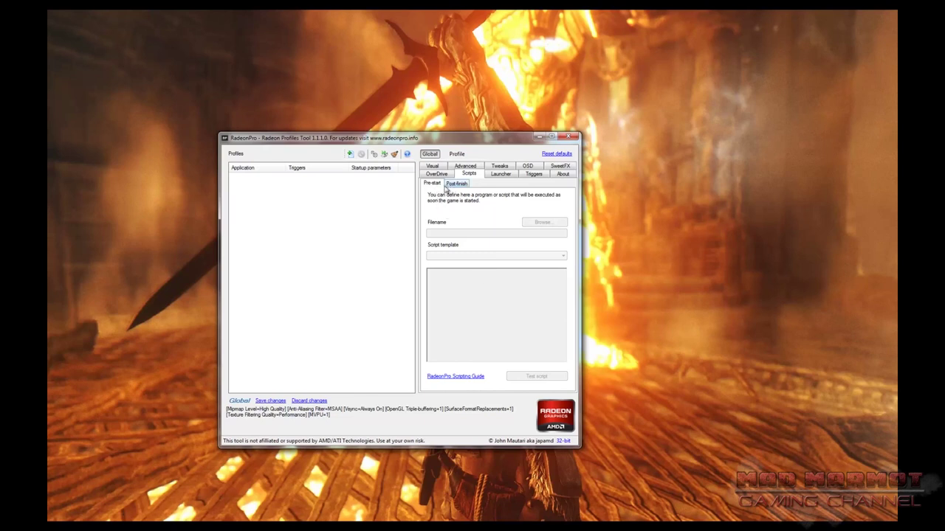
left_click(462, 183)
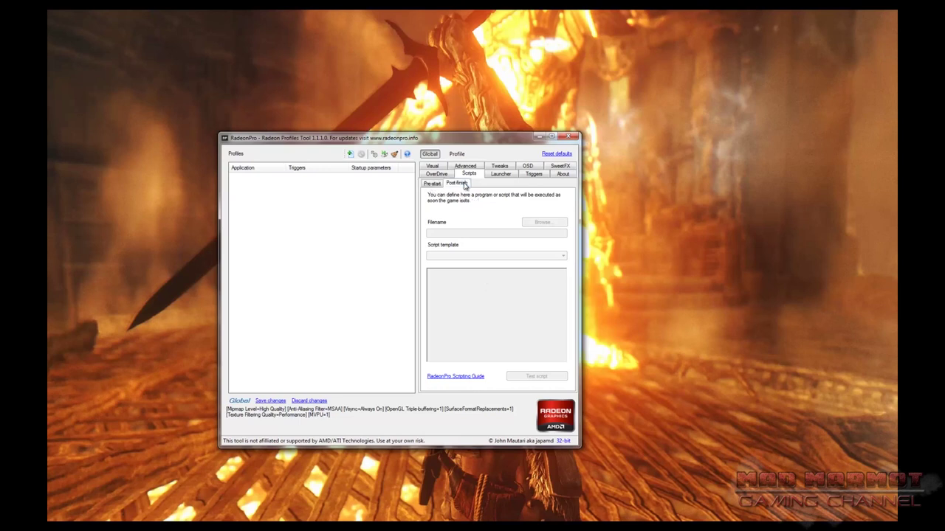
left_click(433, 184)
left_click(456, 186)
left_click(441, 186)
left_click(454, 186)
left_click(439, 186)
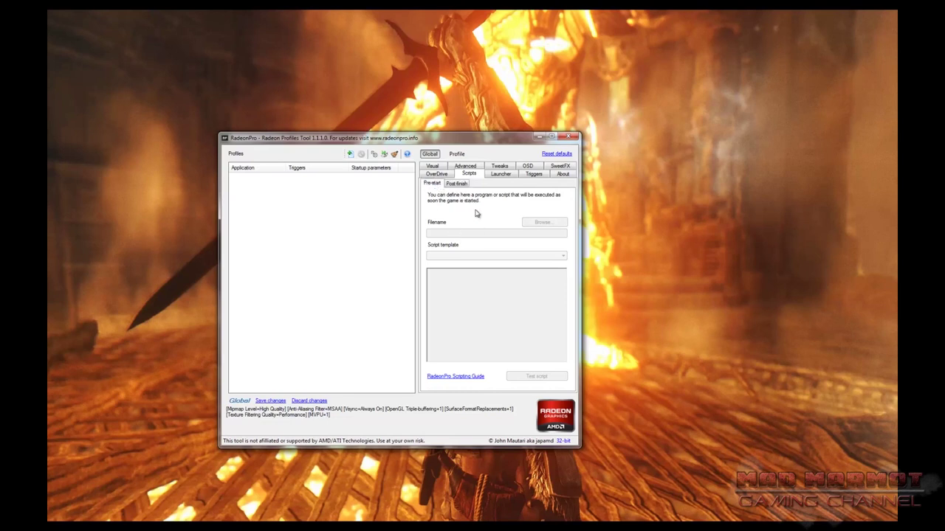